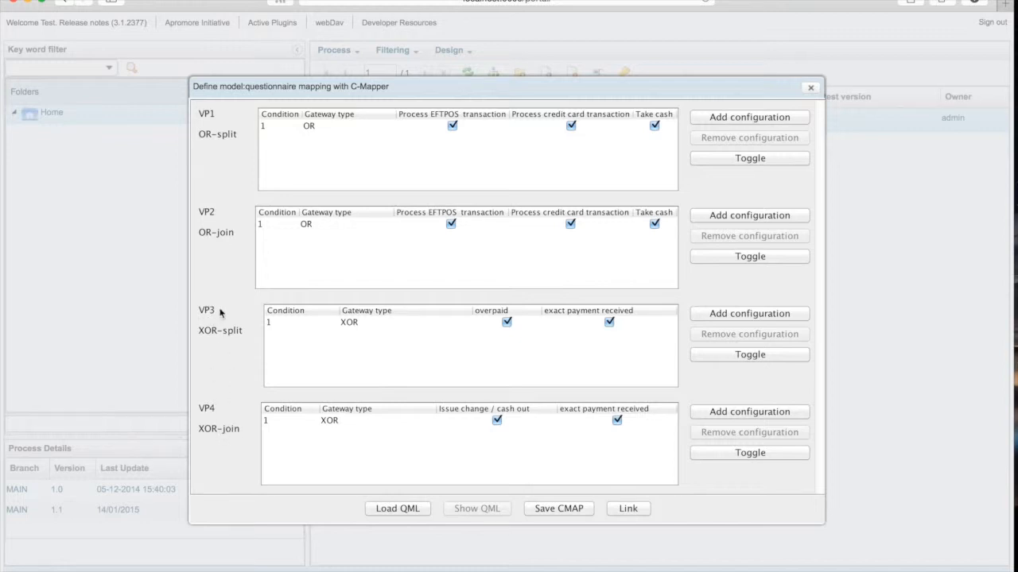
Load the Take_payment.qml questionnaire into the C-Mapper mapping.
left_click(400, 510)
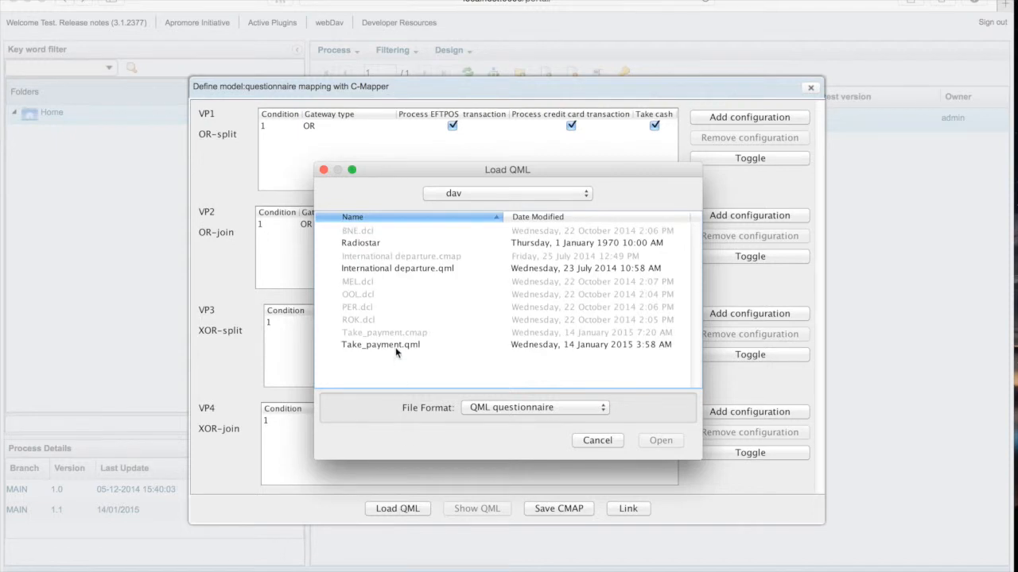
left_click(396, 347)
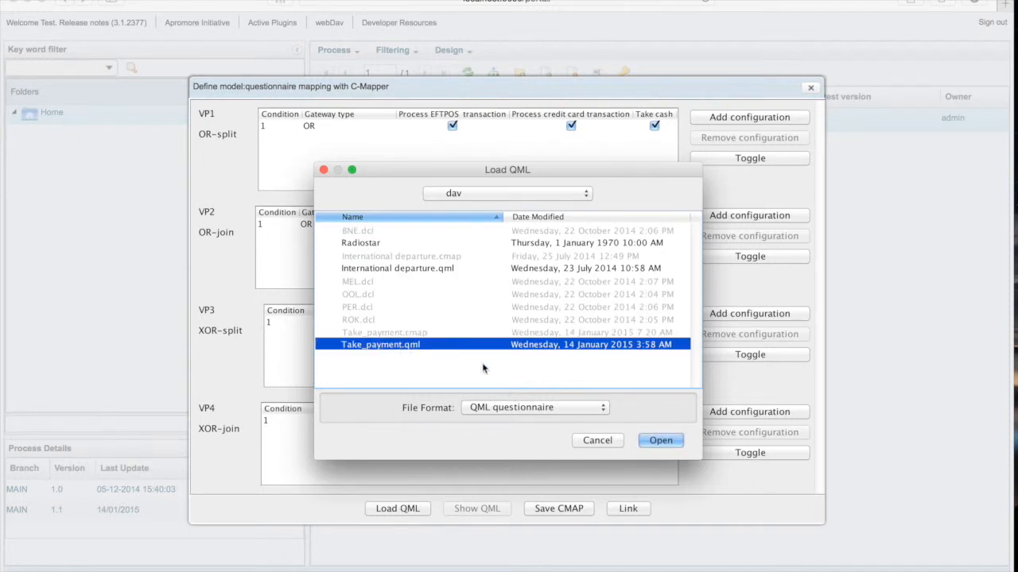
left_click(668, 442)
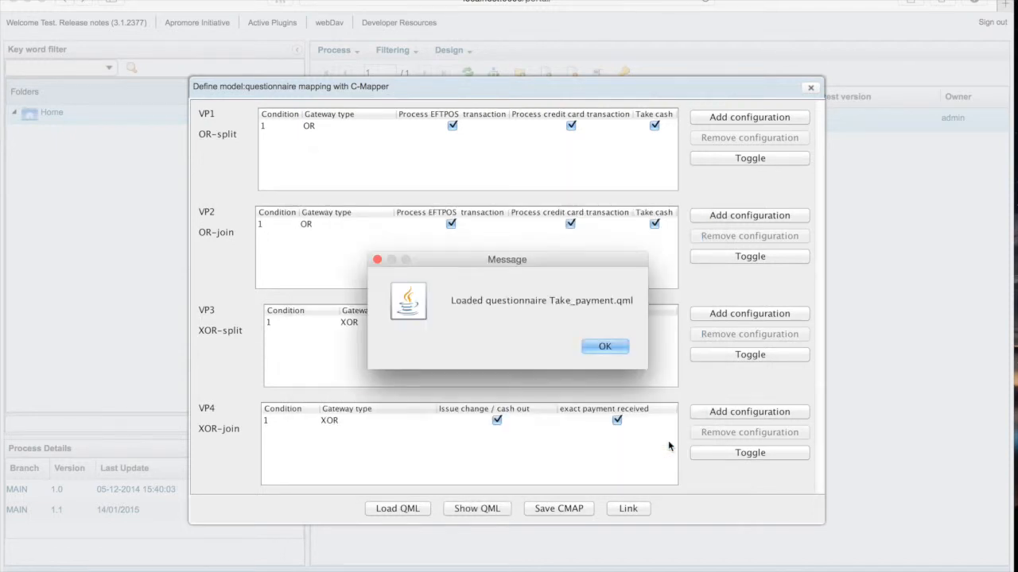
left_click(604, 346)
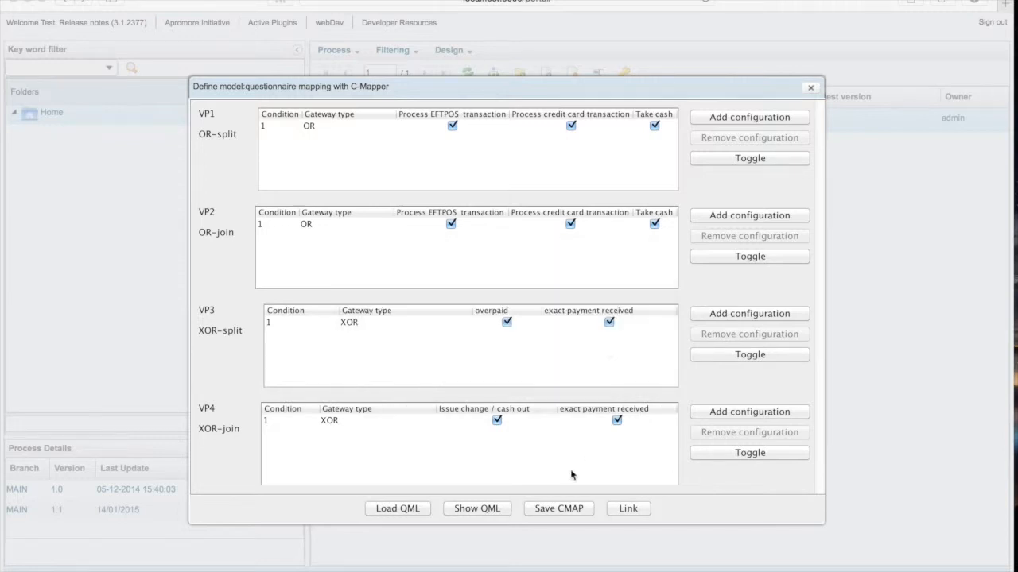
Show the loaded questionnaire and expand q1 and q2 to examine their answer facts.
left_click(477, 509)
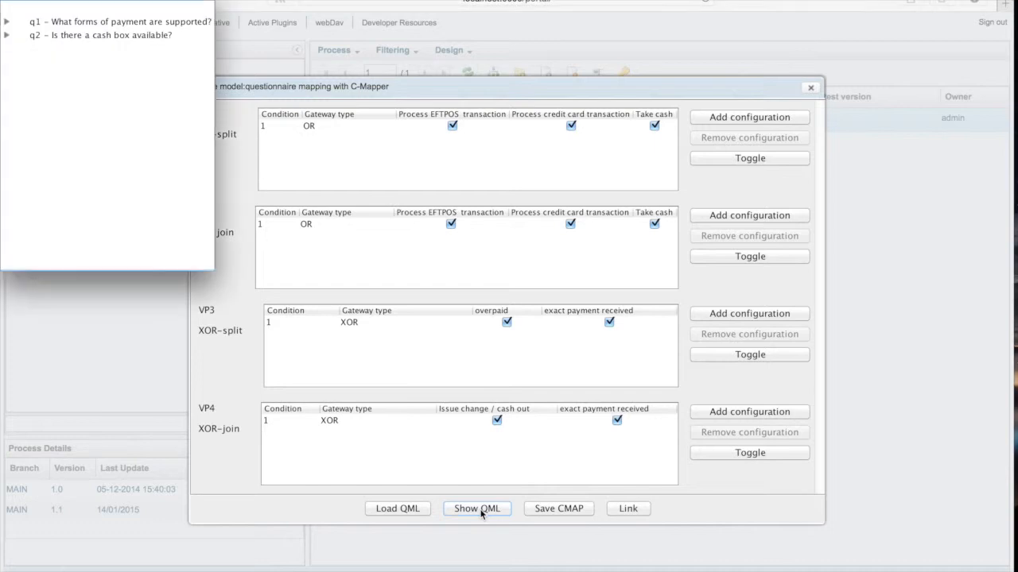
left_click(6, 23)
left_click(7, 75)
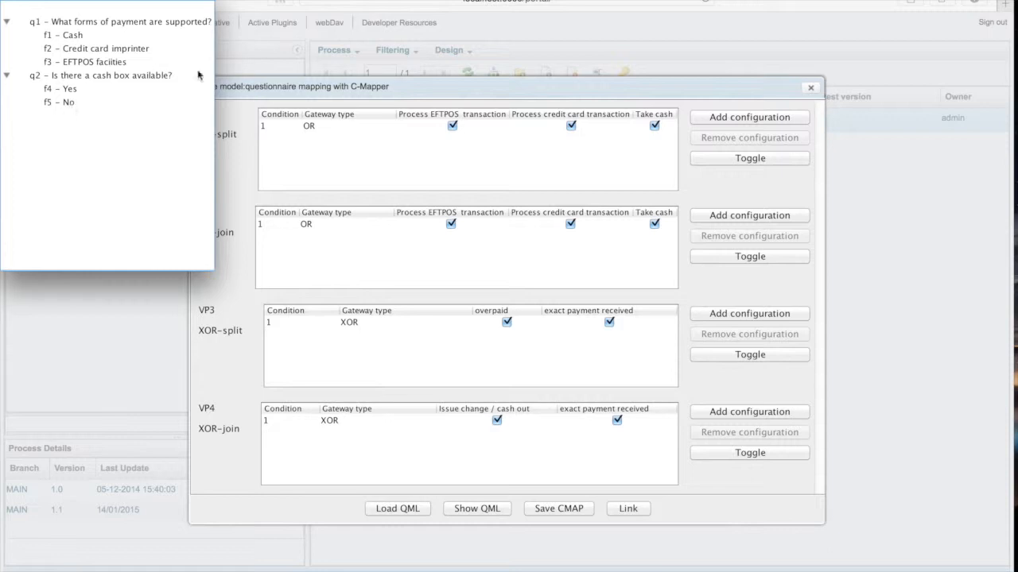
left_click(444, 84)
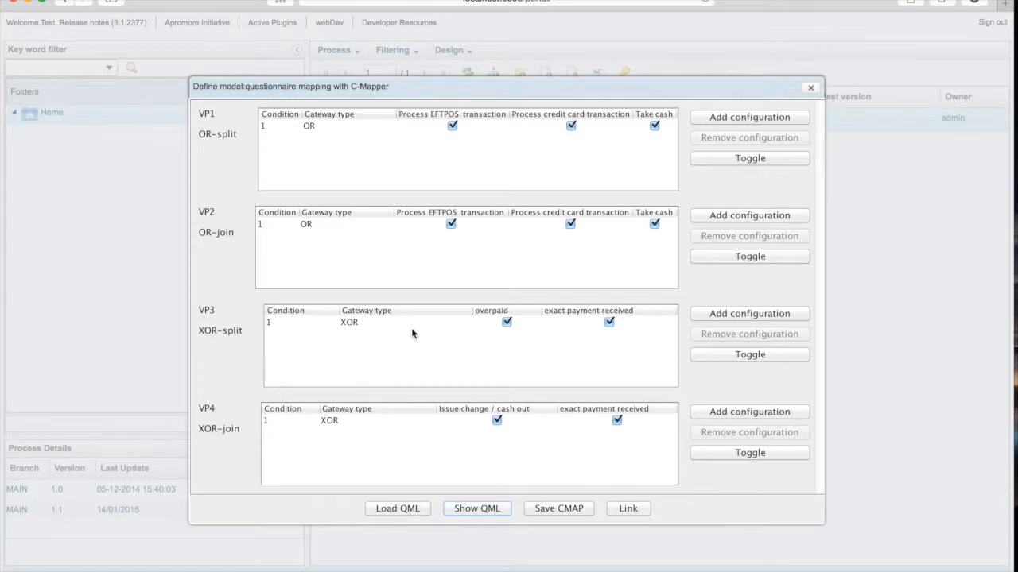
Add a second configuration to VP3 and set the first row's condition to f4.
left_click(756, 321)
left_click(283, 322)
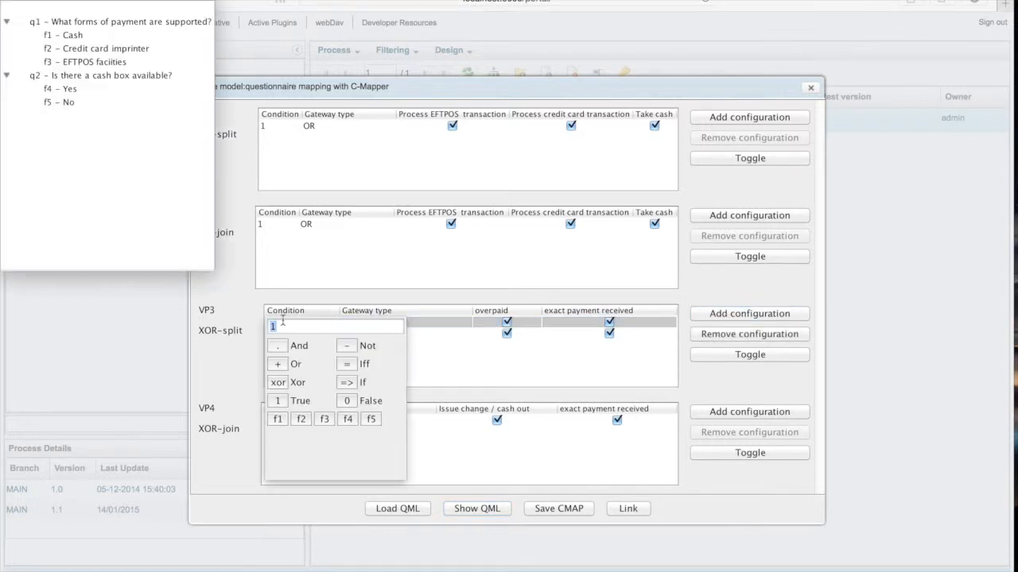
type("f4")
key("Return")
Set the second VP3 row's condition to f5 and uncheck overpaid for that row.
double_click(284, 334)
type("f5")
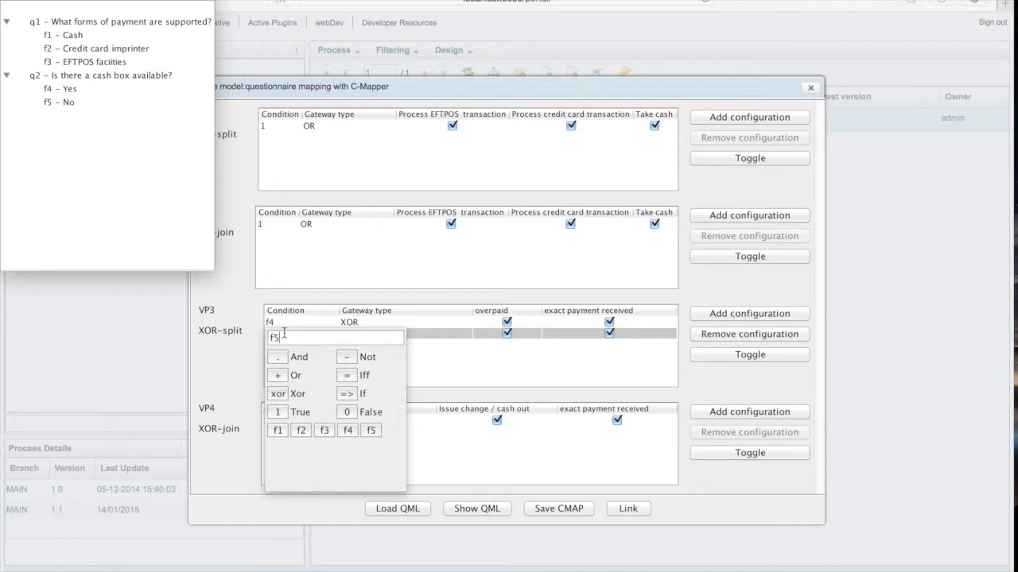
key("Return")
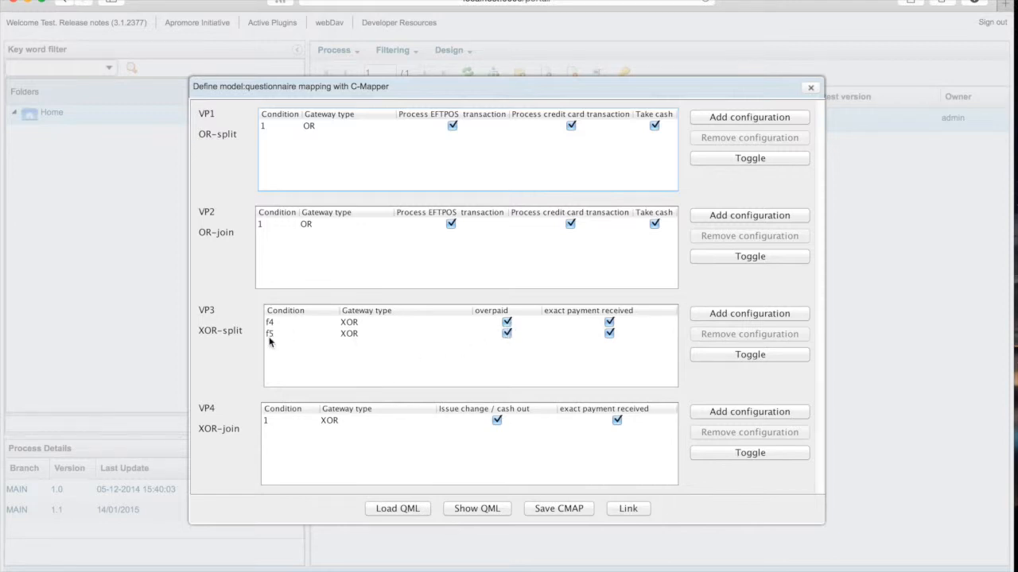
left_click(506, 334)
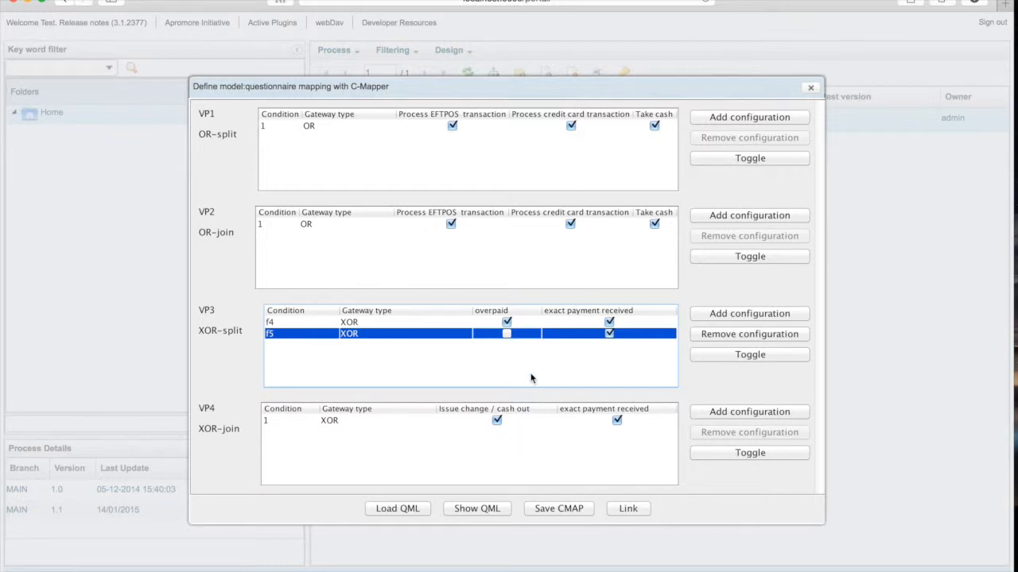
Add a second configuration to VP4 and set the first row's condition to f4.
left_click(746, 413)
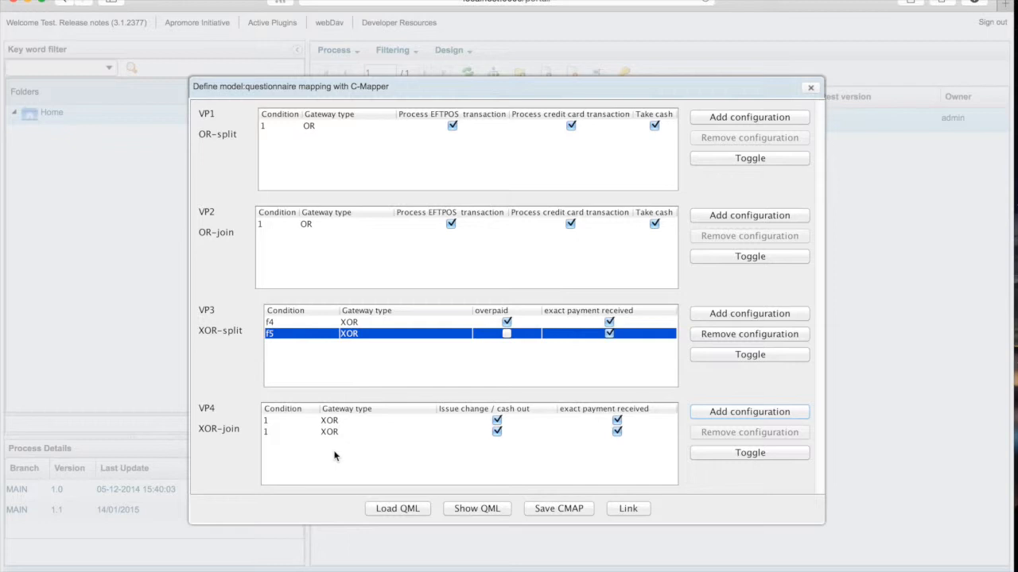
double_click(285, 422)
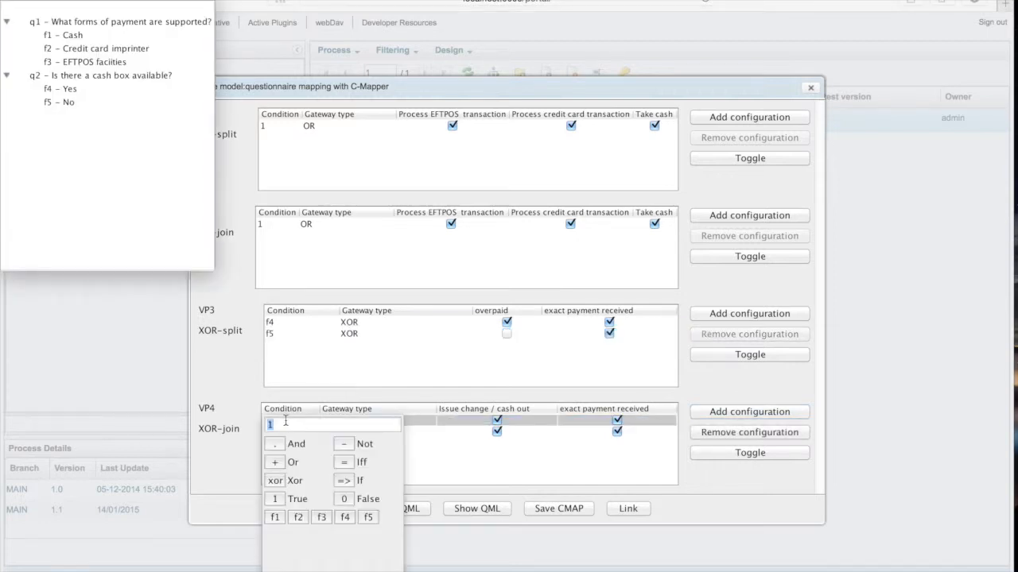
key("BackSpace")
type("d4")
key("BackSpace")
key("BackSpace")
type("f4")
key("Return")
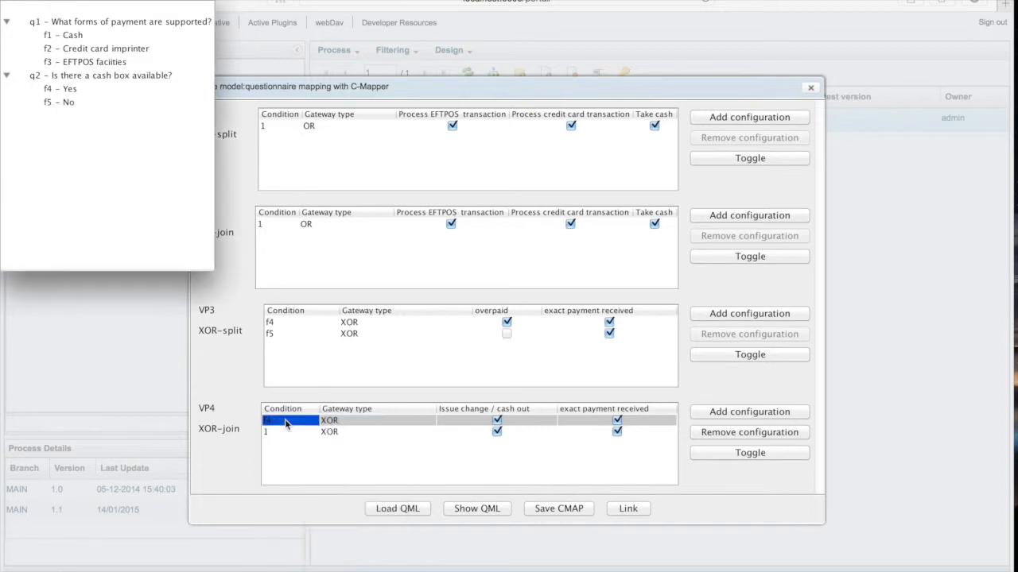
Set the second VP4 row's condition to f5 and uncheck Issue change / cash out for that row.
left_click(288, 432)
double_click(289, 433)
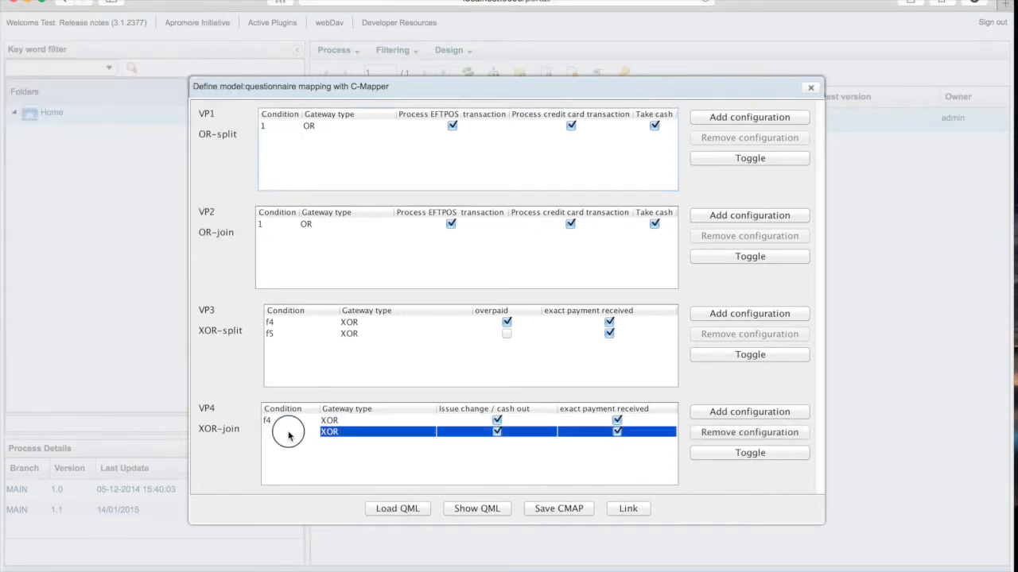
type("f5")
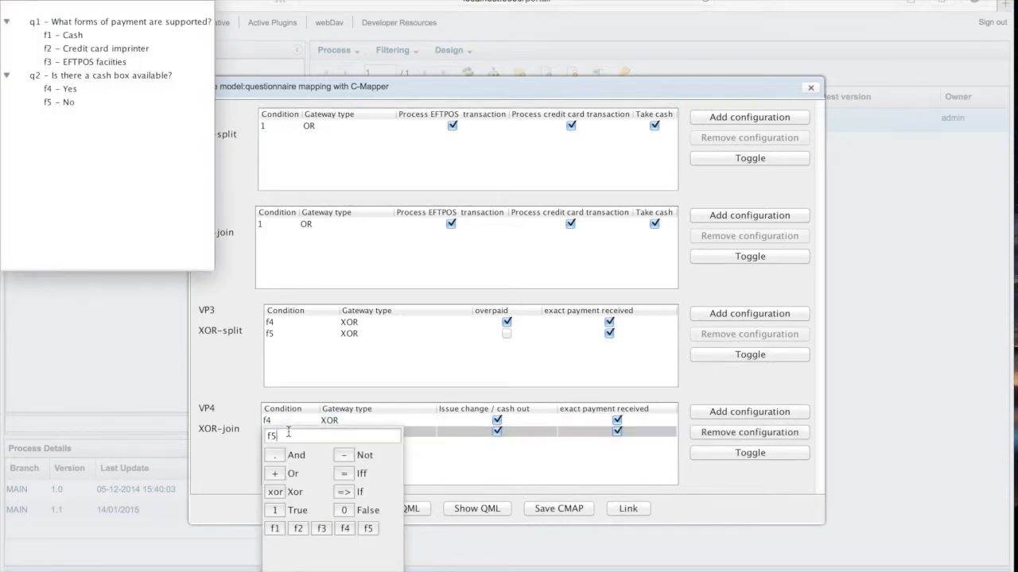
key("Return")
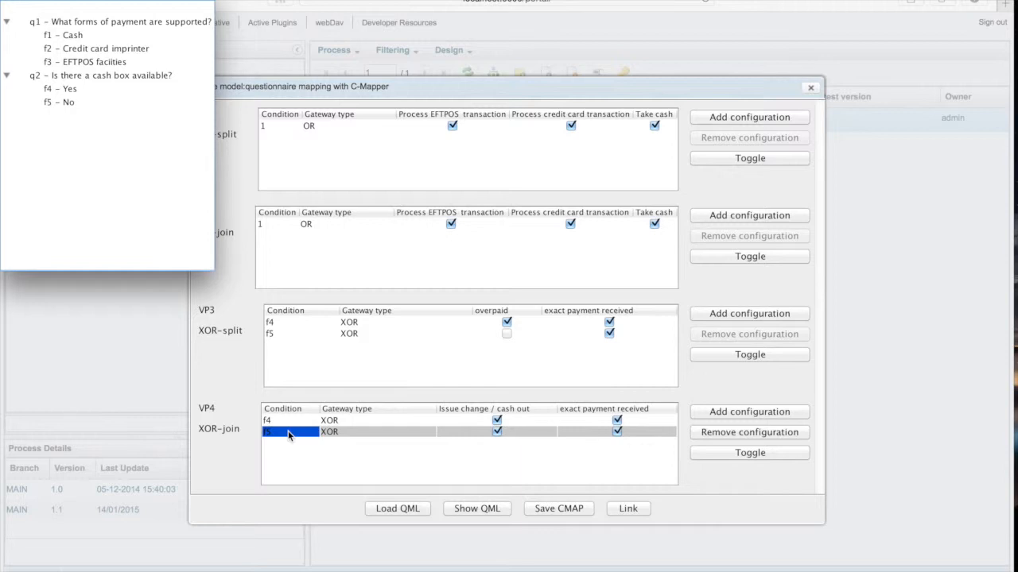
left_click(497, 432)
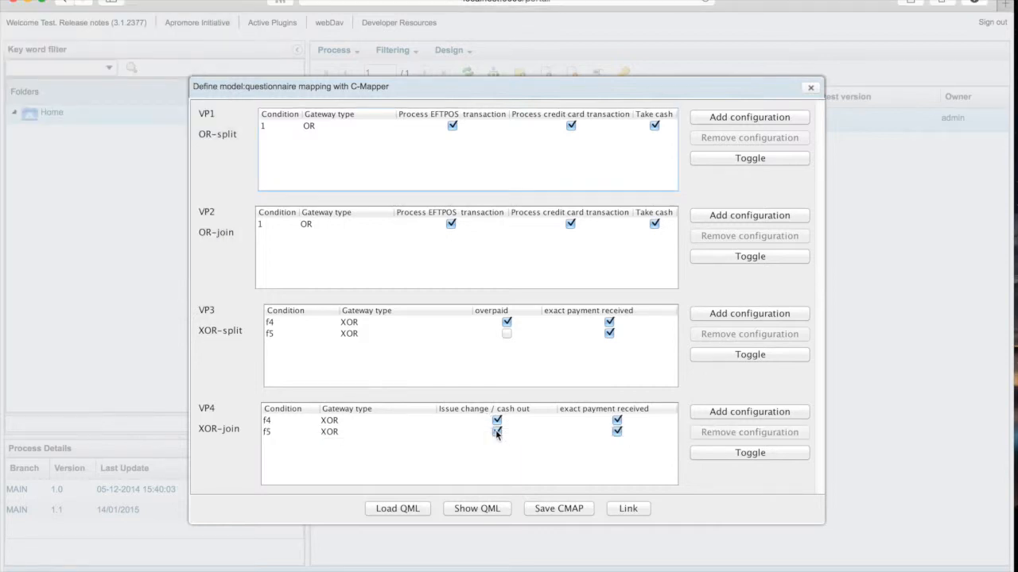
left_click(497, 432)
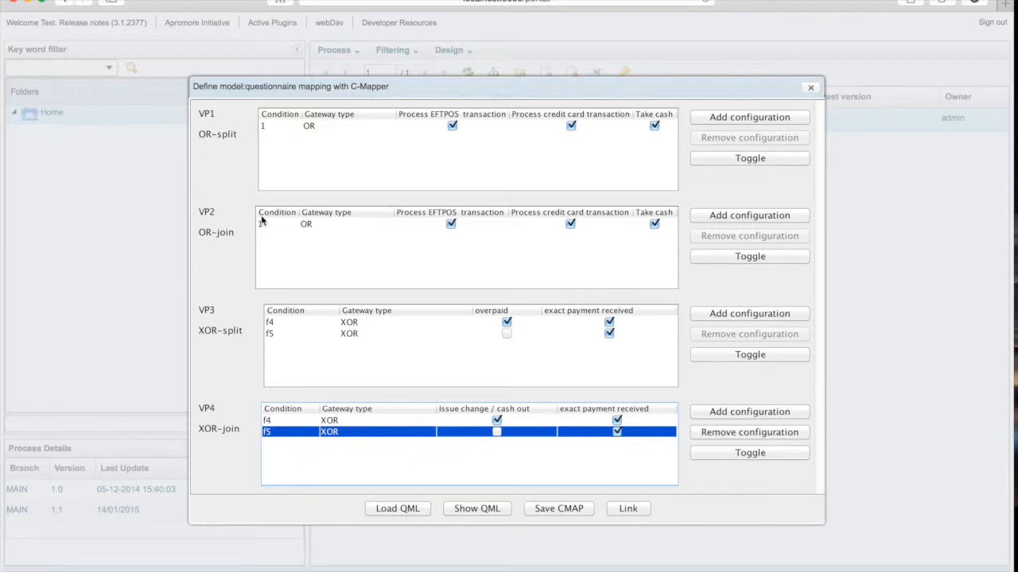
Toggle VP1 to per-branch conditions and show the questionnaire with the answers of q1 expanded.
left_click(751, 159)
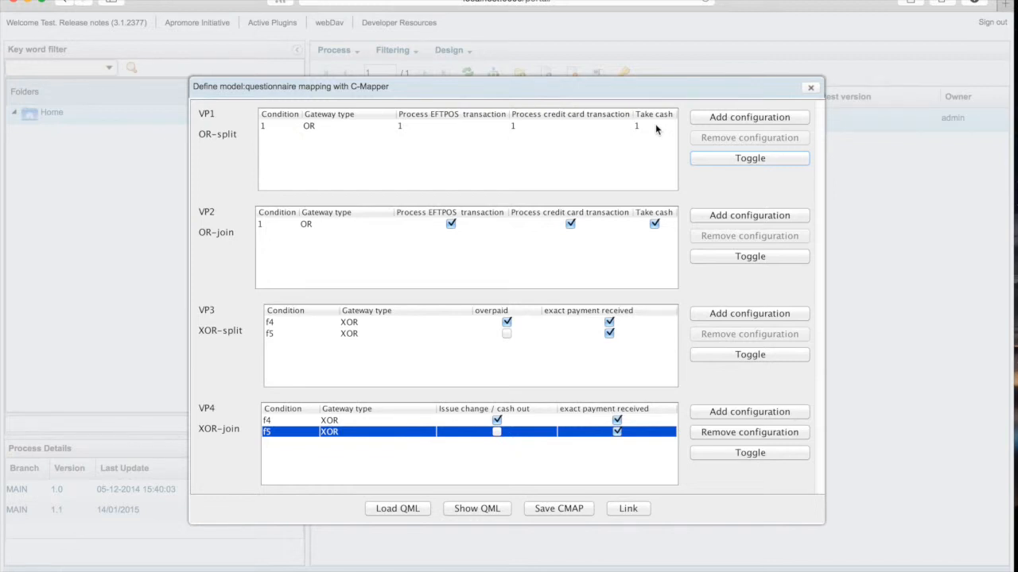
left_click(472, 513)
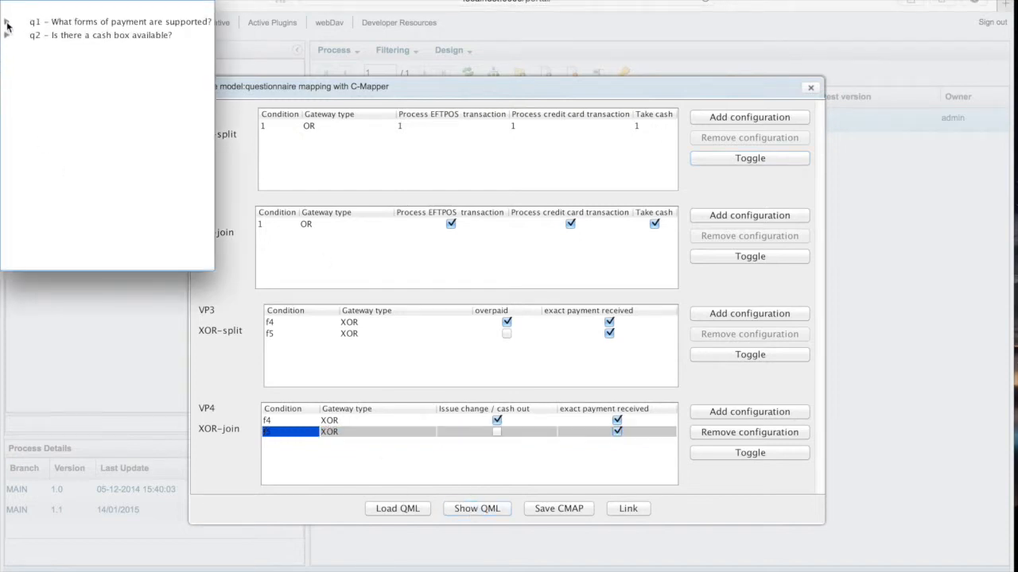
left_click(6, 22)
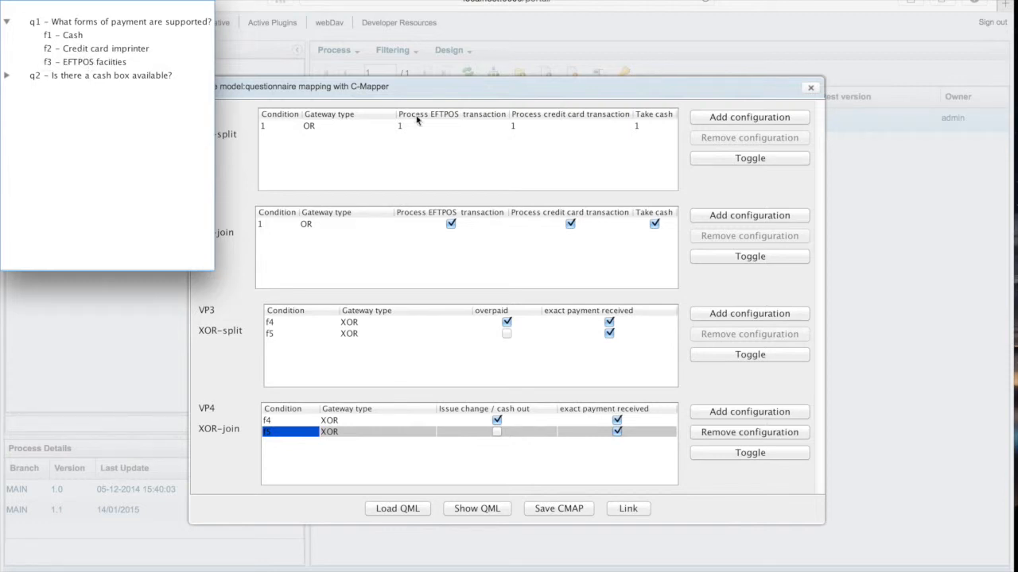
Set VP1's Take cash branch condition to f1.
left_click(648, 122)
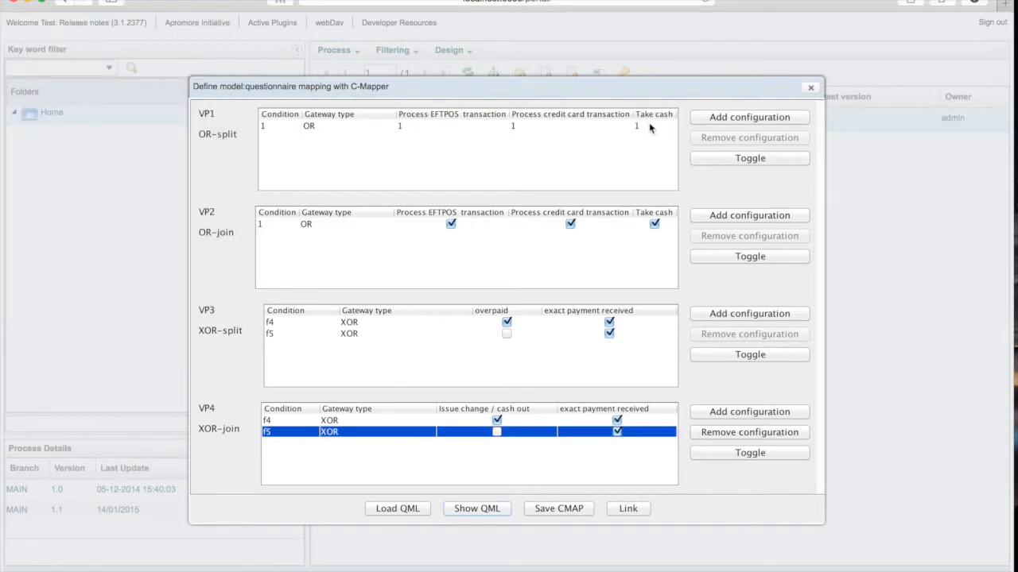
double_click(649, 122)
type("f1")
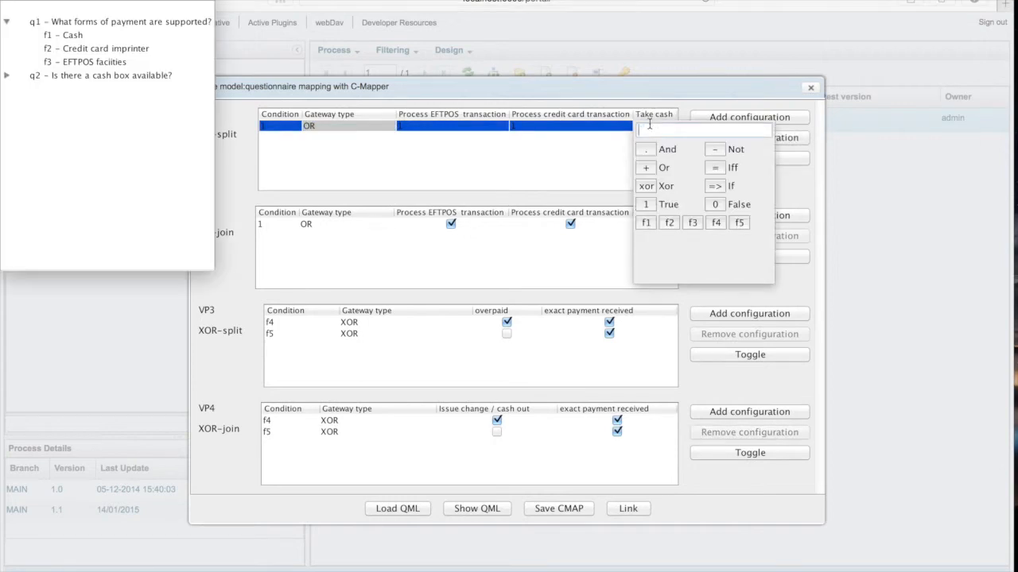
key("Return")
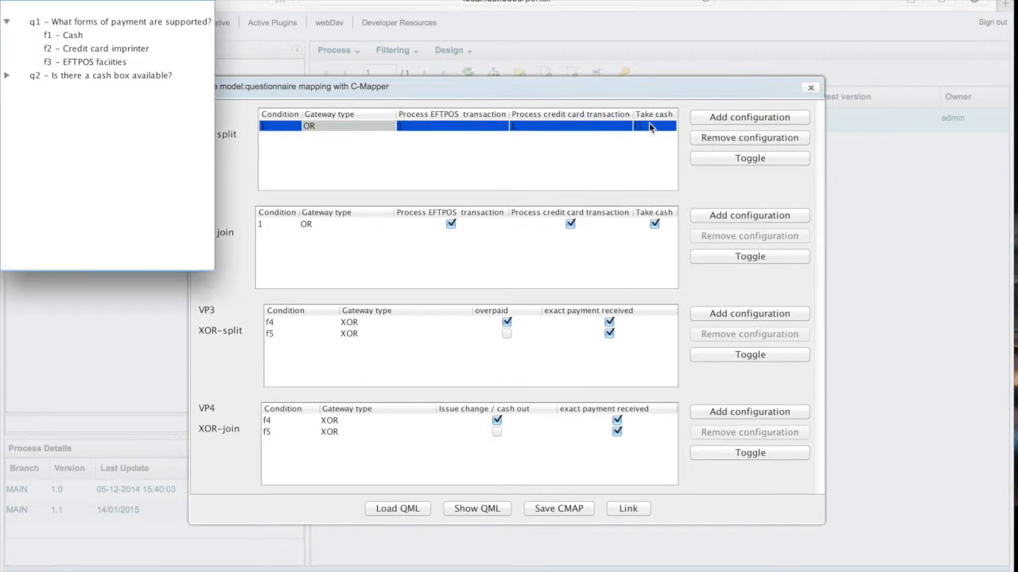
Set VP1's Process credit card transaction branch condition to f2.
left_click(559, 126)
double_click(559, 125)
type("f2")
key("Return")
Set VP1's Process EFTPOS transaction branch condition to f3.
left_click(467, 131)
double_click(468, 130)
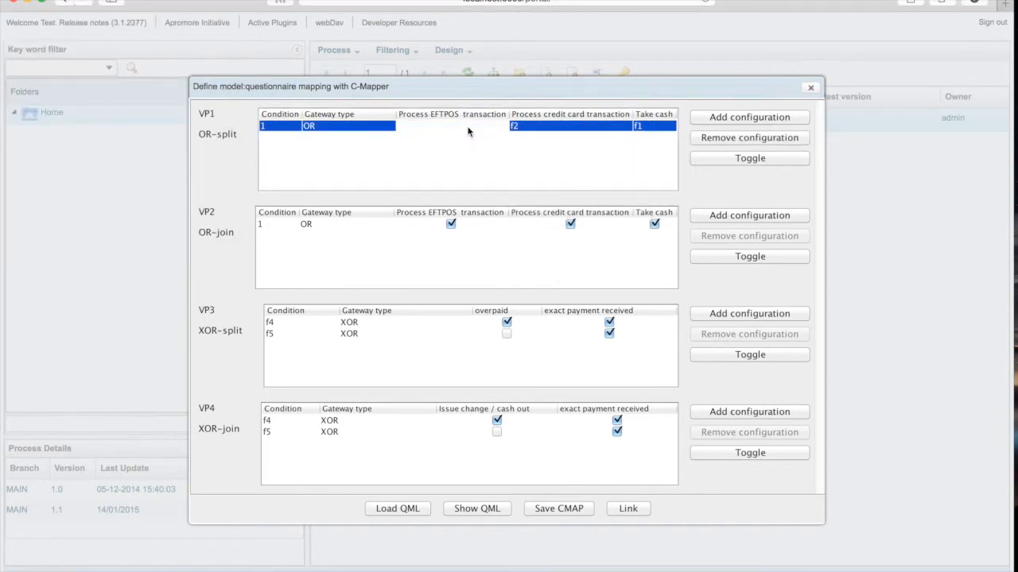
type("f3")
key("Return")
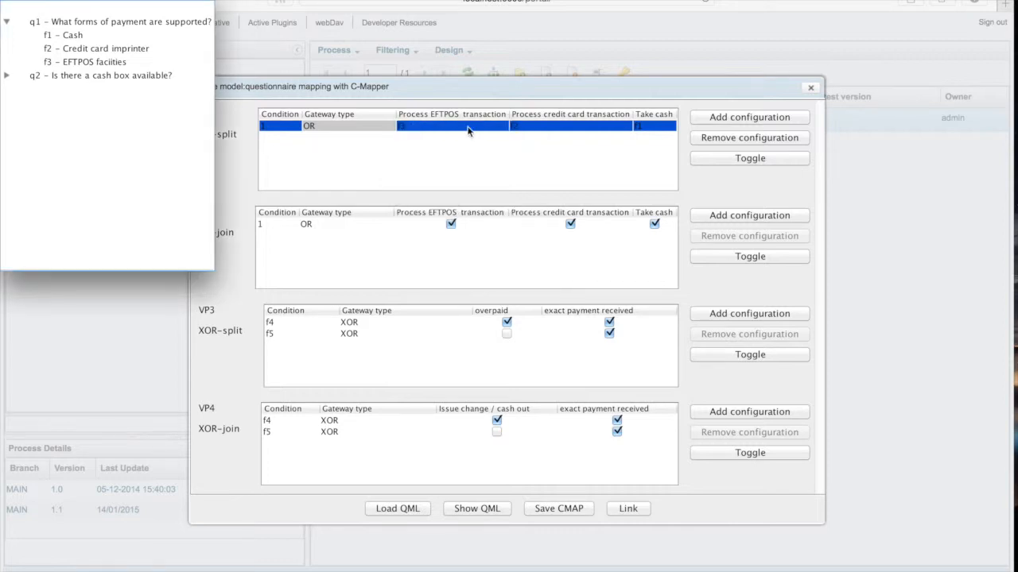
Toggle VP1 back to configuration rows with checkboxes and widen its Condition column to fit the full expressions.
left_click(758, 159)
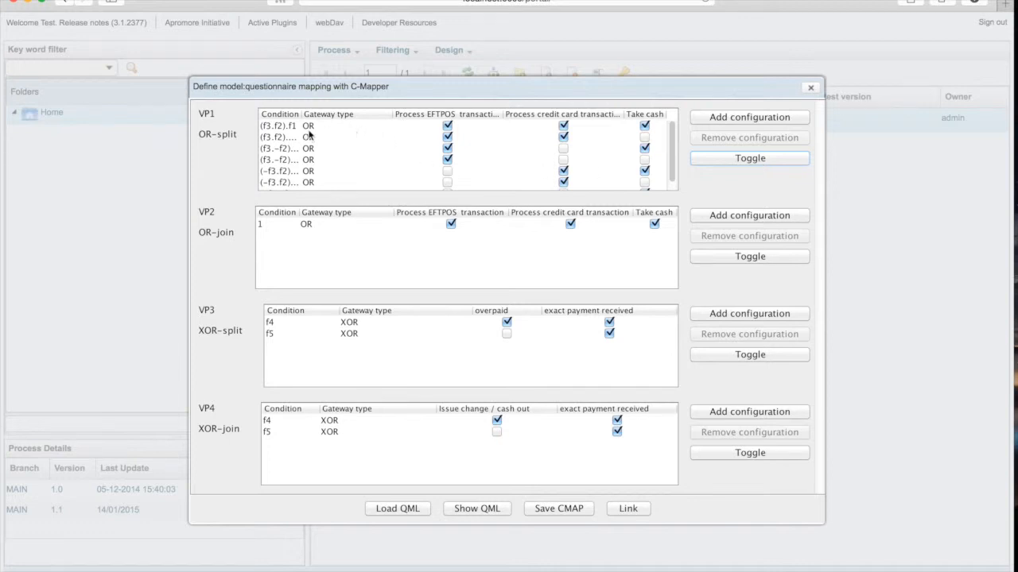
left_click_drag(301, 117, 322, 117)
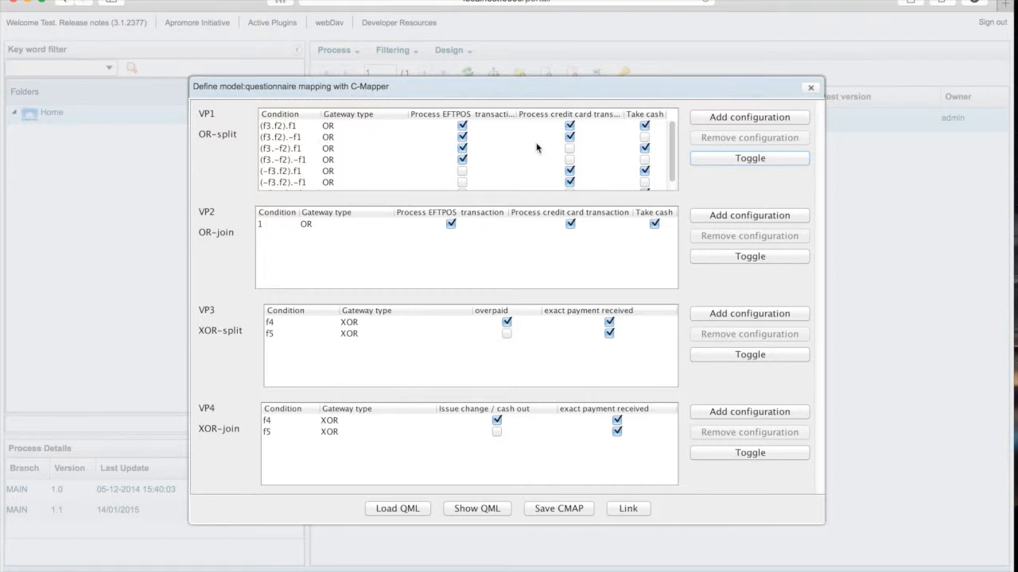
scroll(536, 148, "down", 1)
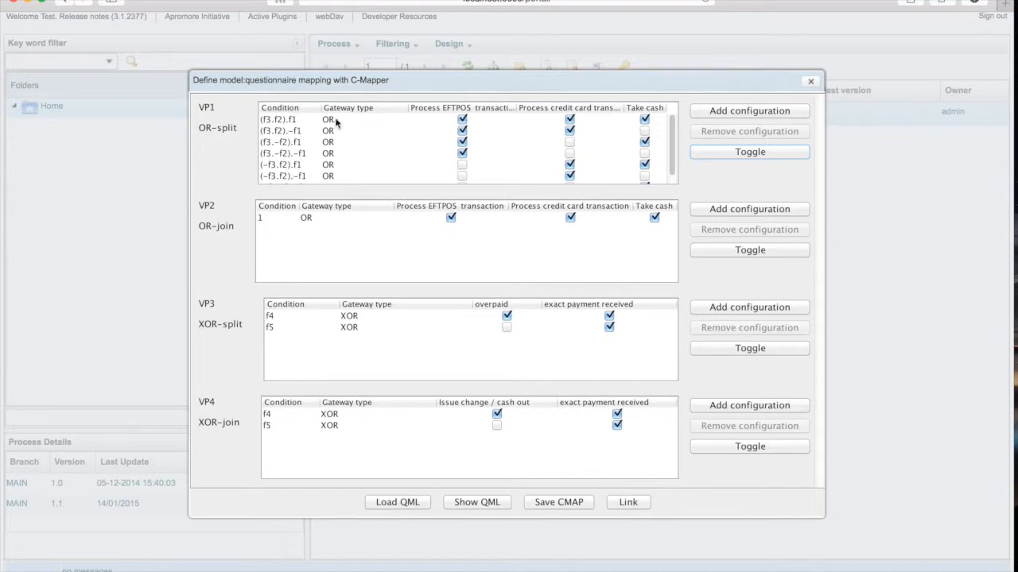
Change the gateway type of all seven VP1 configurations to DATA_BASED_EXCLUSIVE (XOR).
left_click(337, 120)
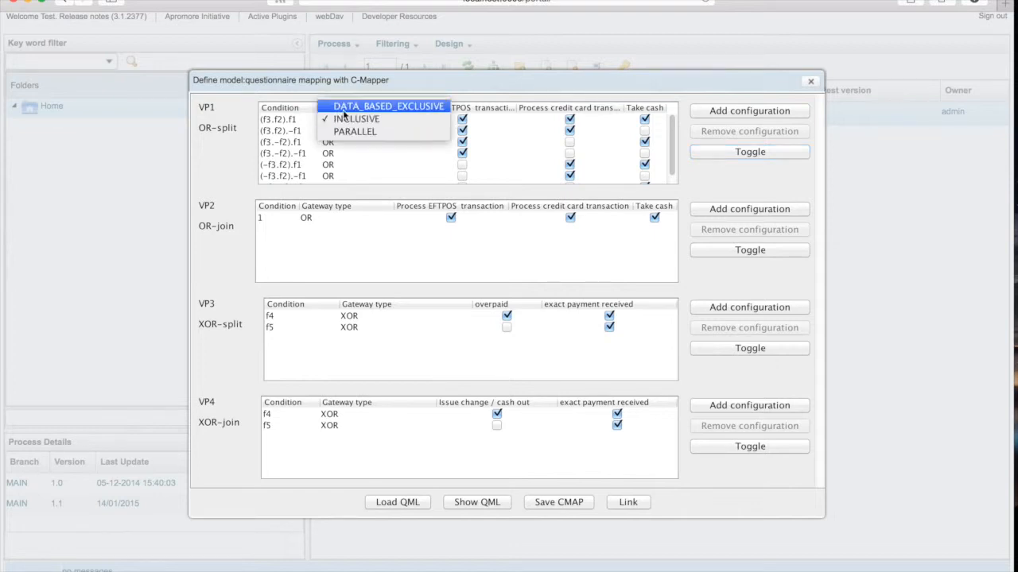
left_click(338, 107)
left_click(337, 131)
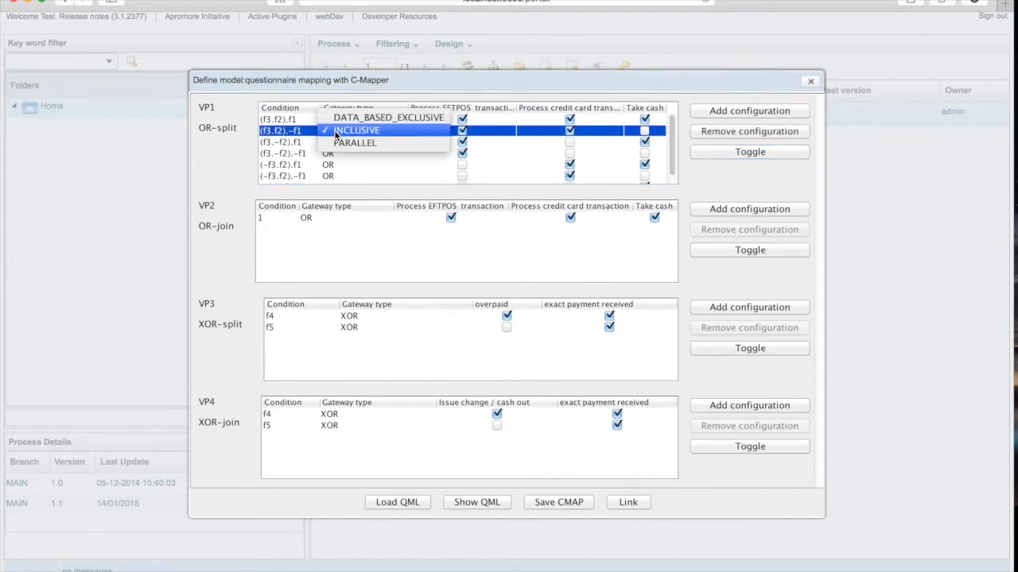
left_click(358, 119)
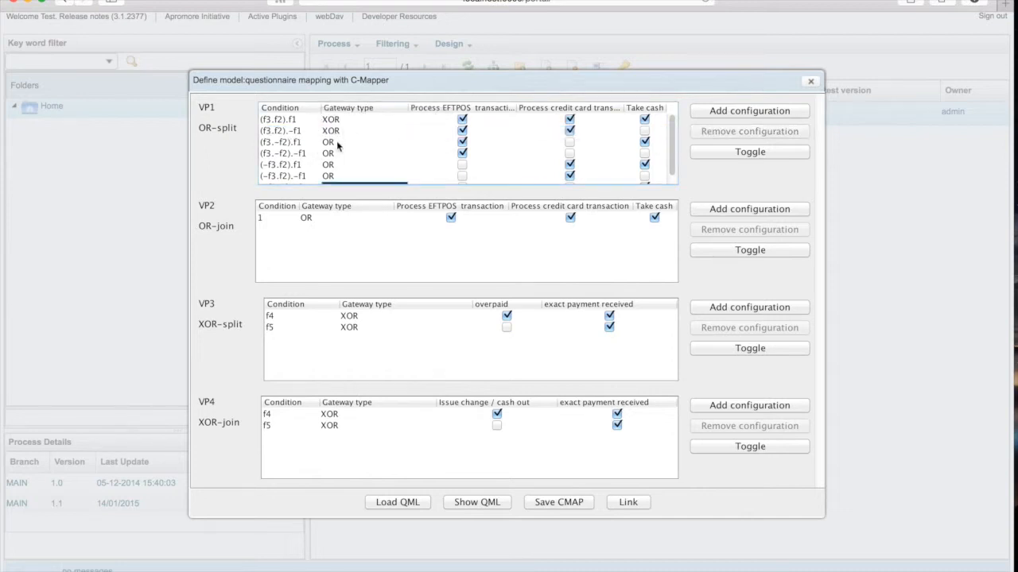
left_click(341, 143)
left_click(355, 131)
left_click(345, 154)
left_click(369, 137)
left_click(337, 164)
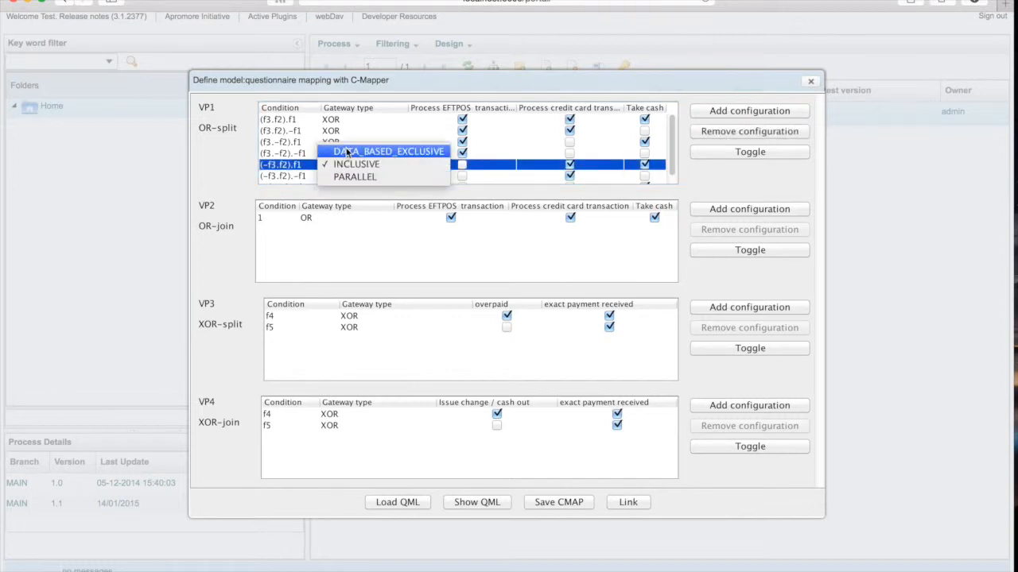
left_click(338, 151)
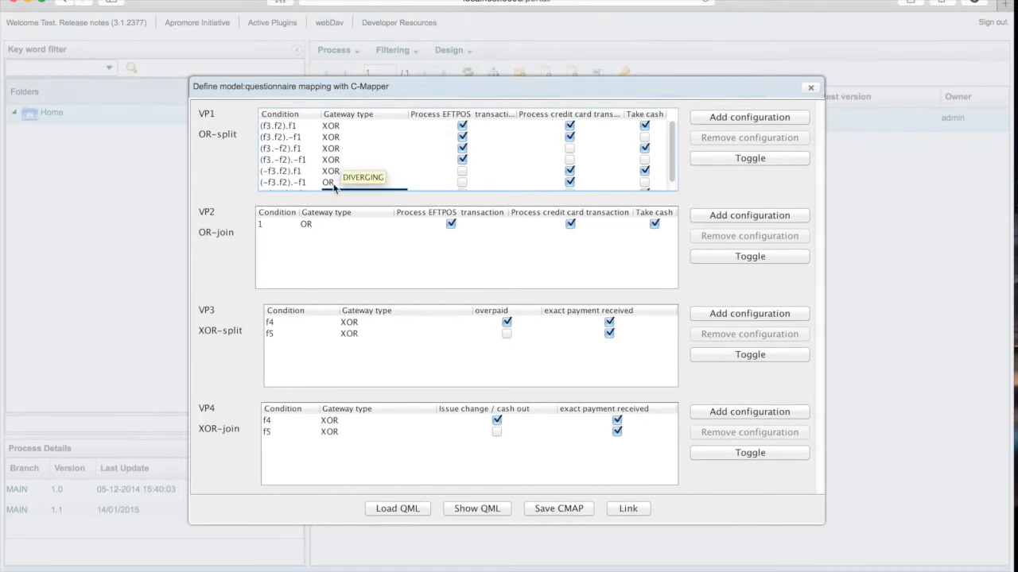
left_click(332, 182)
left_click(345, 170)
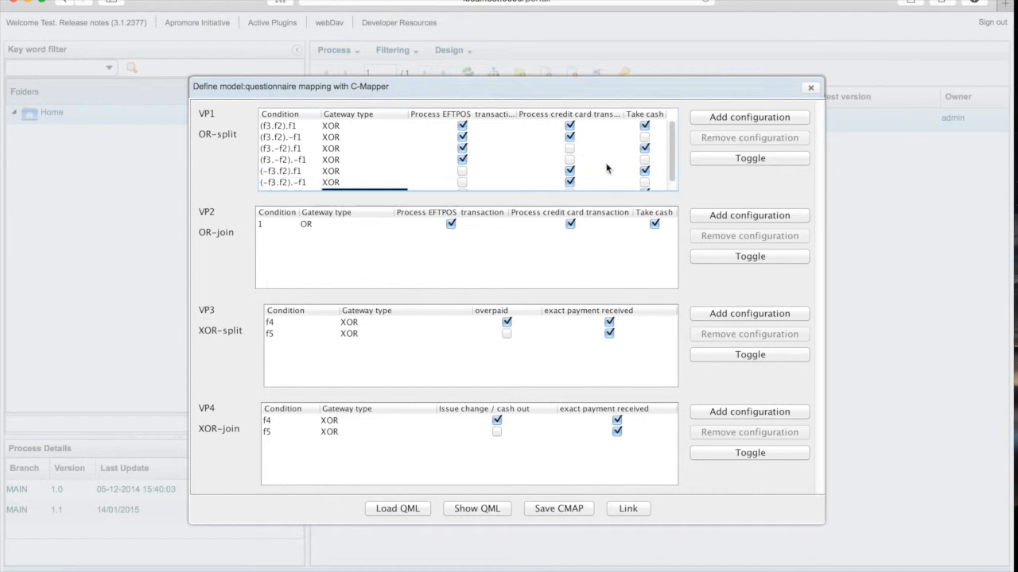
left_click_drag(672, 151, 675, 164)
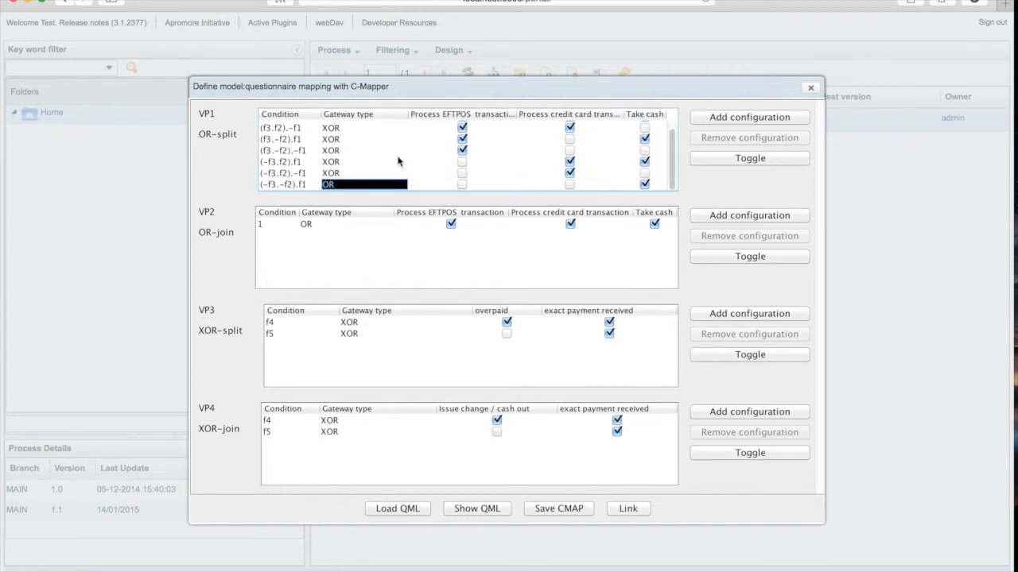
left_click(338, 184)
left_click(347, 173)
Set VP2's gateway type to DATA_BASED_EXCLUSIVE (XOR) and, in its branch condition view, set the Take cash condition to f1.
left_click(309, 228)
left_click(334, 212)
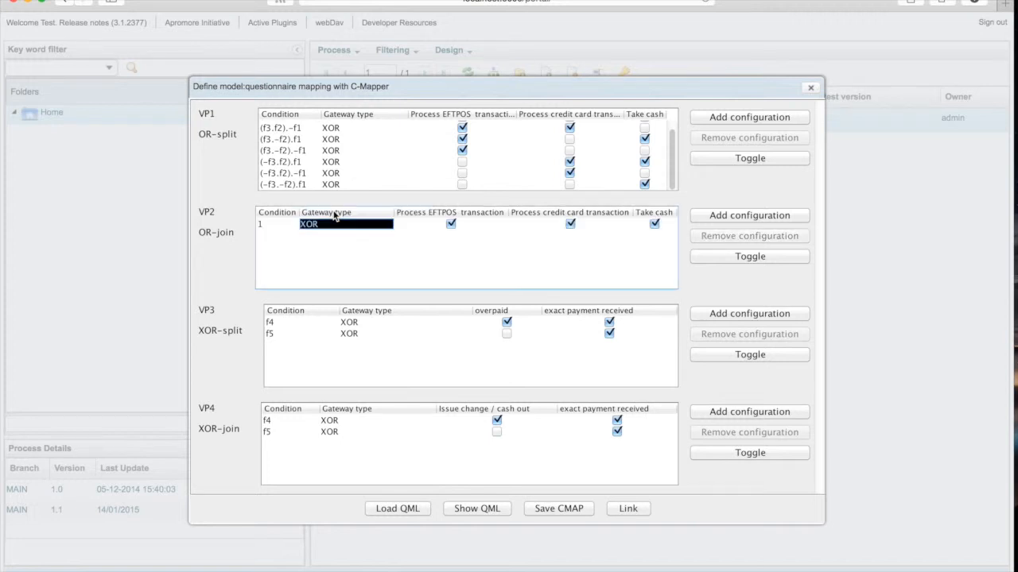
left_click(747, 257)
double_click(656, 225)
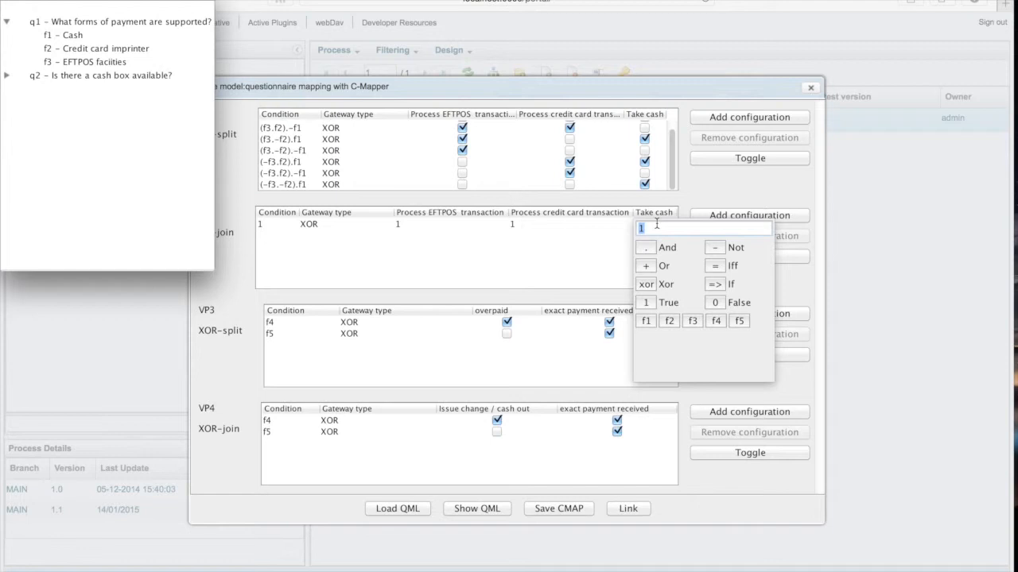
type("f1")
key("Return")
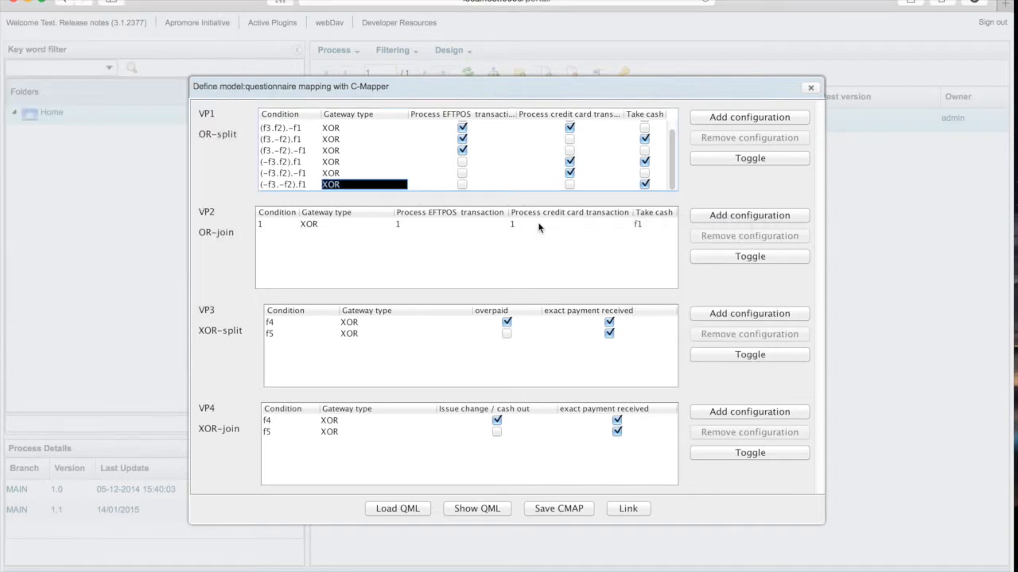
Set VP2's Process credit card transaction condition to f2 and Process EFTPOS transaction condition to f3, returning it to checkbox configuration rows.
double_click(538, 225)
type("f2")
key("Return")
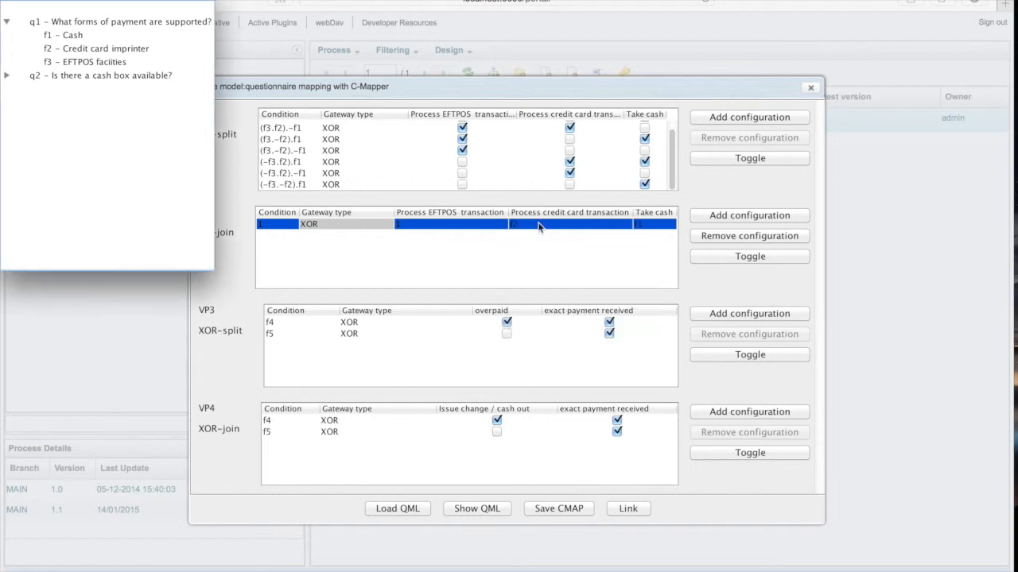
double_click(435, 226)
type("f1")
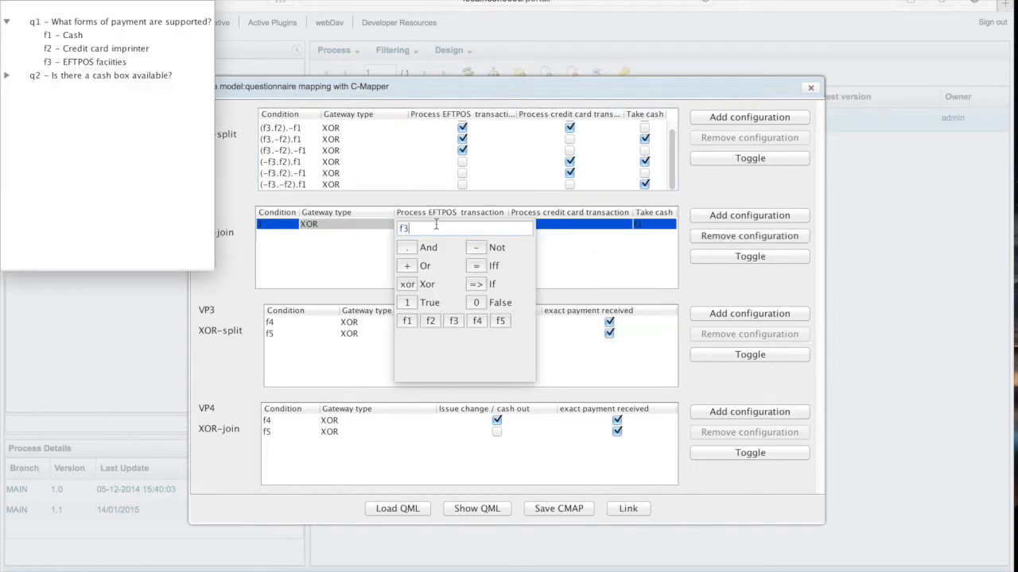
key("Return")
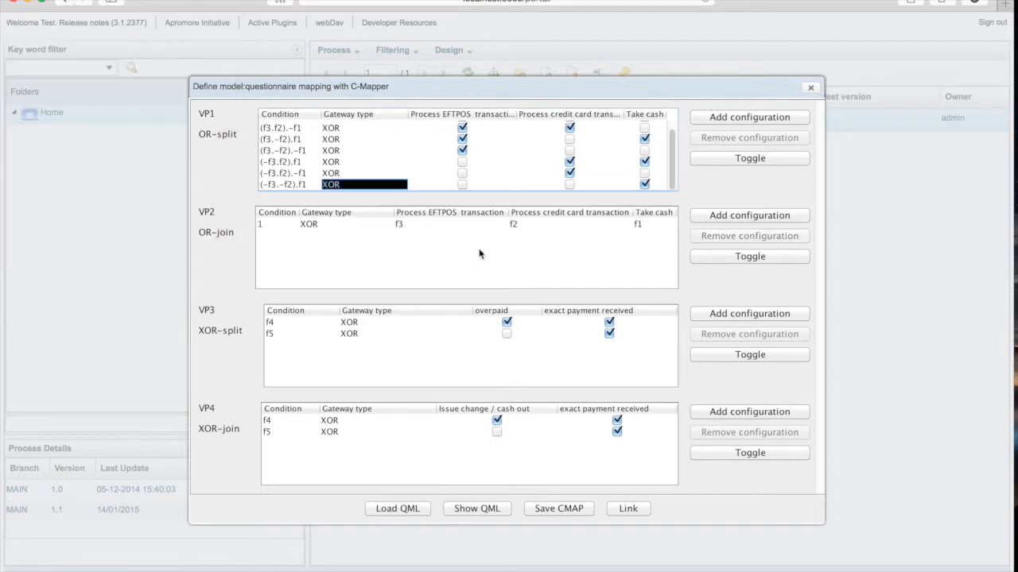
left_click(750, 256)
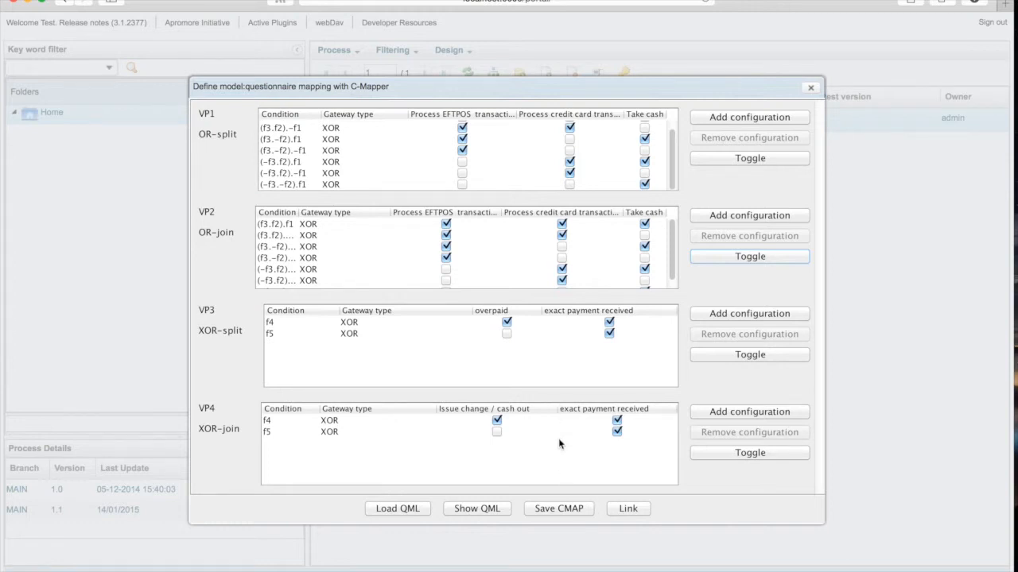
Save the configuration mapping as Take_payment.cmap in the dav folder.
left_click(564, 509)
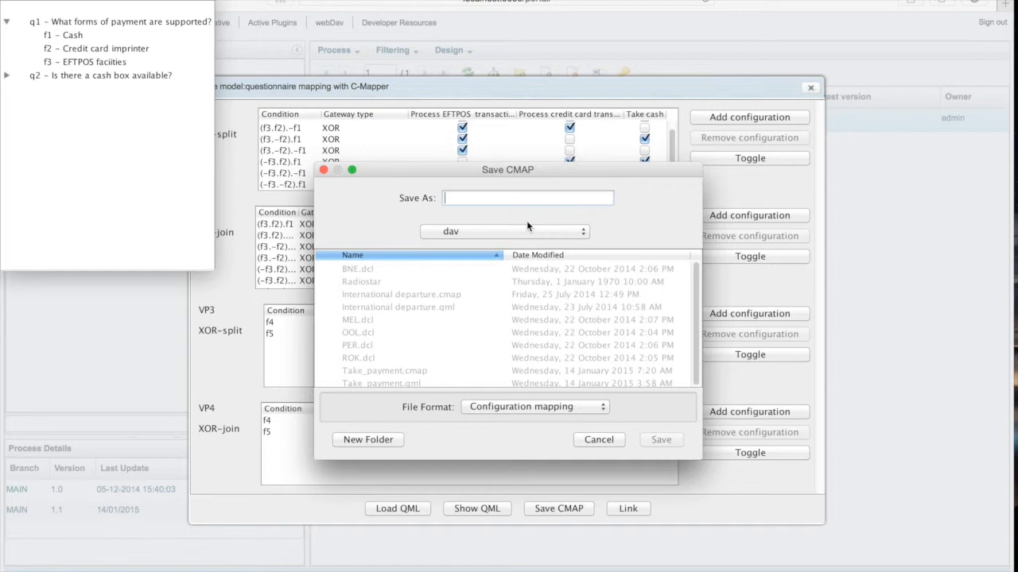
type("Take")
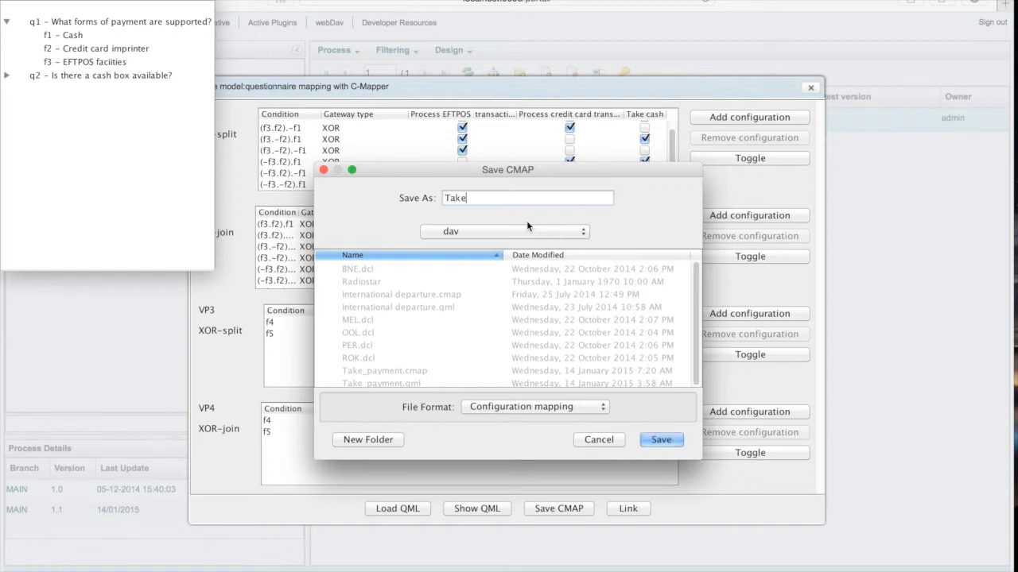
type("_playe")
key("BackSpace")
key("BackSpace")
key("BackSpace")
key("BackSpace")
type("ayment.cmap")
left_click(660, 439)
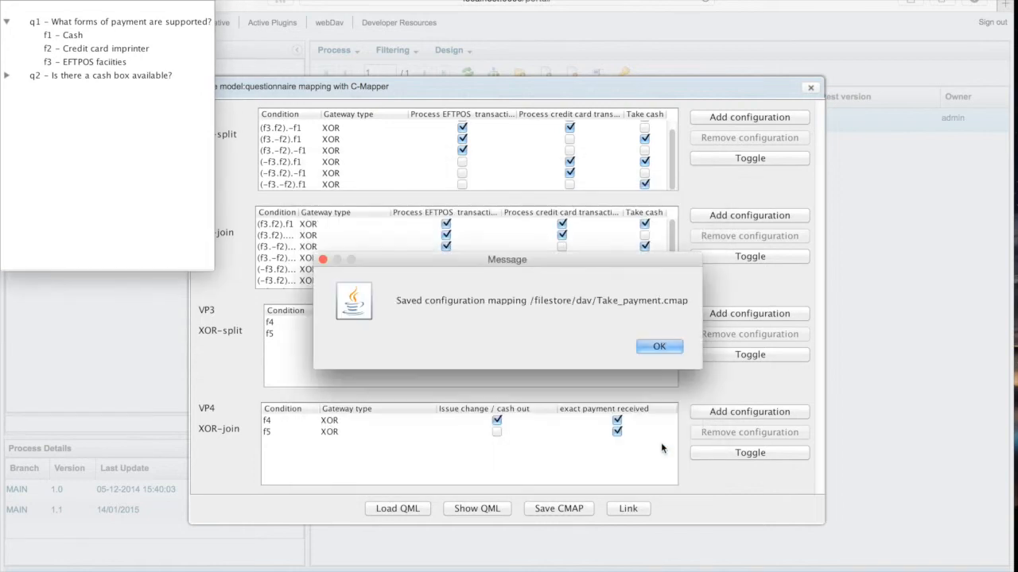
left_click(658, 348)
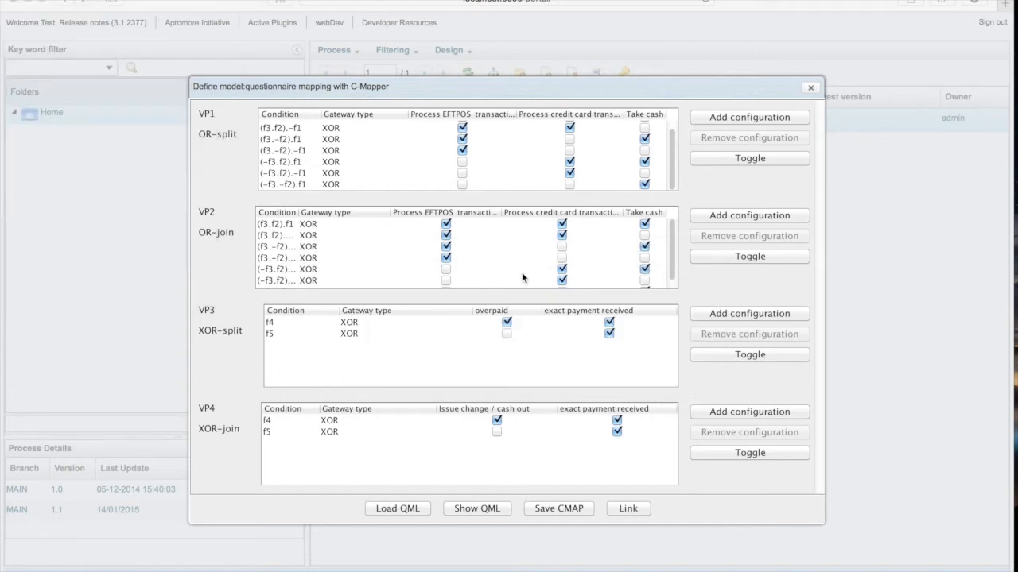
Link the mapping to the process model, saving it as version 1.2 on the MAIN branch, and close C-Mapper.
left_click(631, 509)
left_click(631, 510)
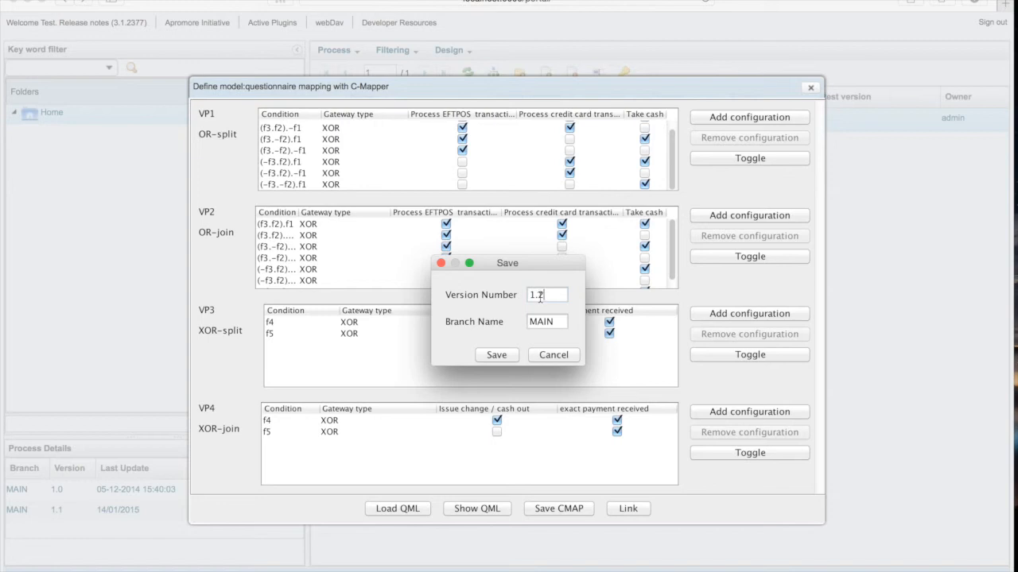
left_click(495, 358)
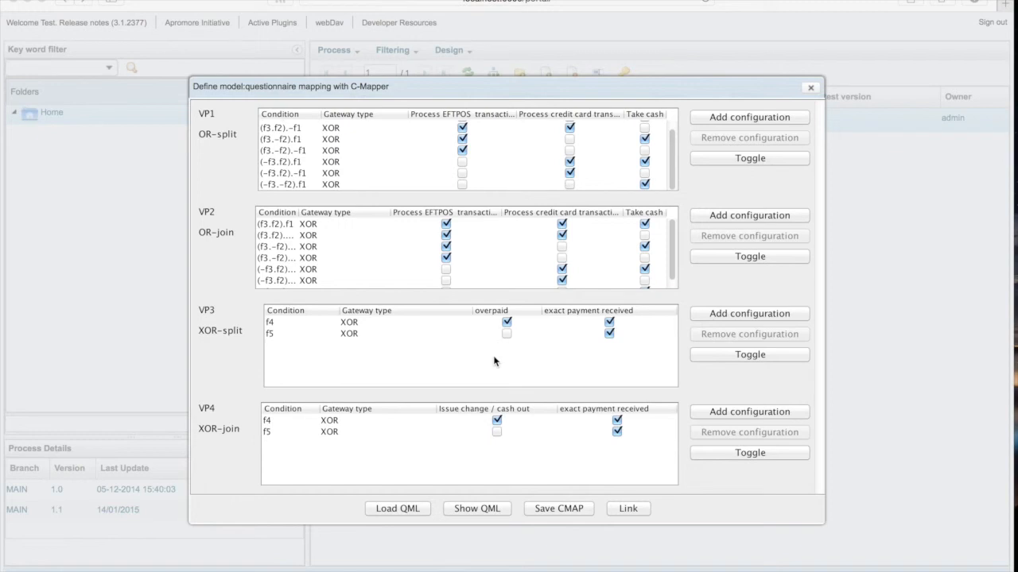
left_click(810, 88)
left_click(811, 89)
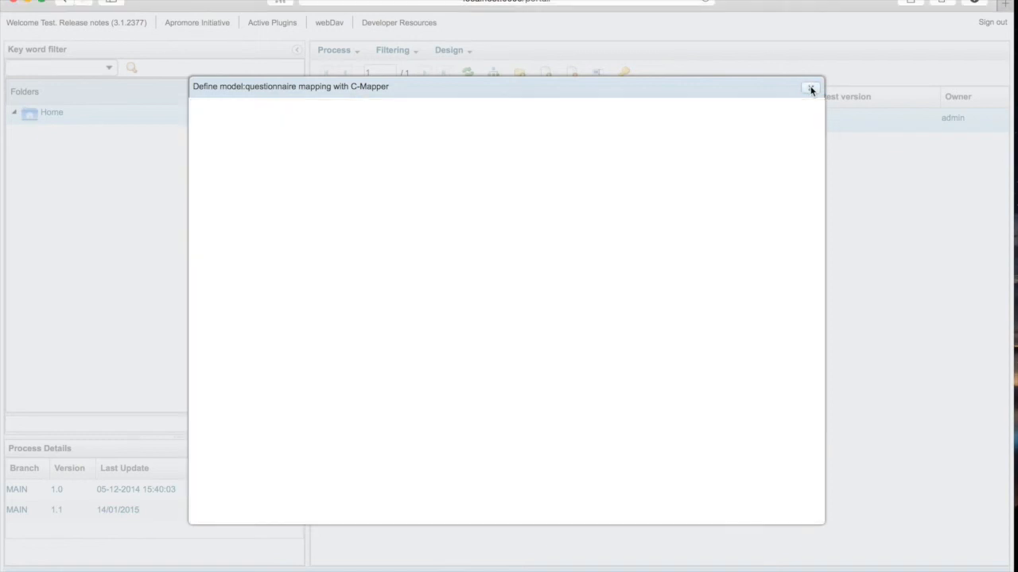